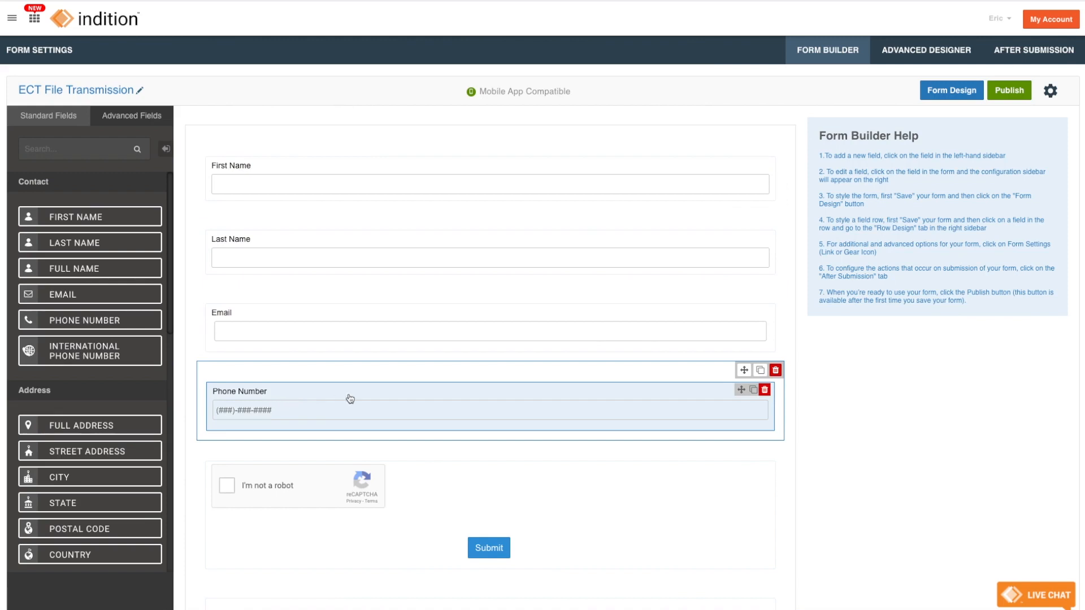
# Step: Show the form's after-submission actions and expand the File Processing action types
pyautogui.click(1033, 53)
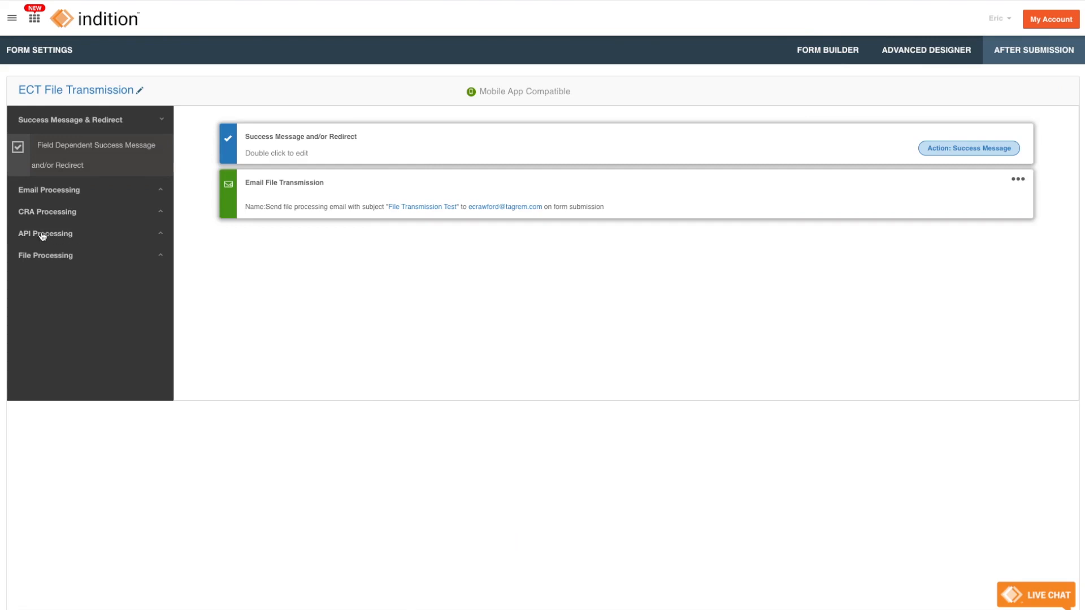
pyautogui.click(63, 256)
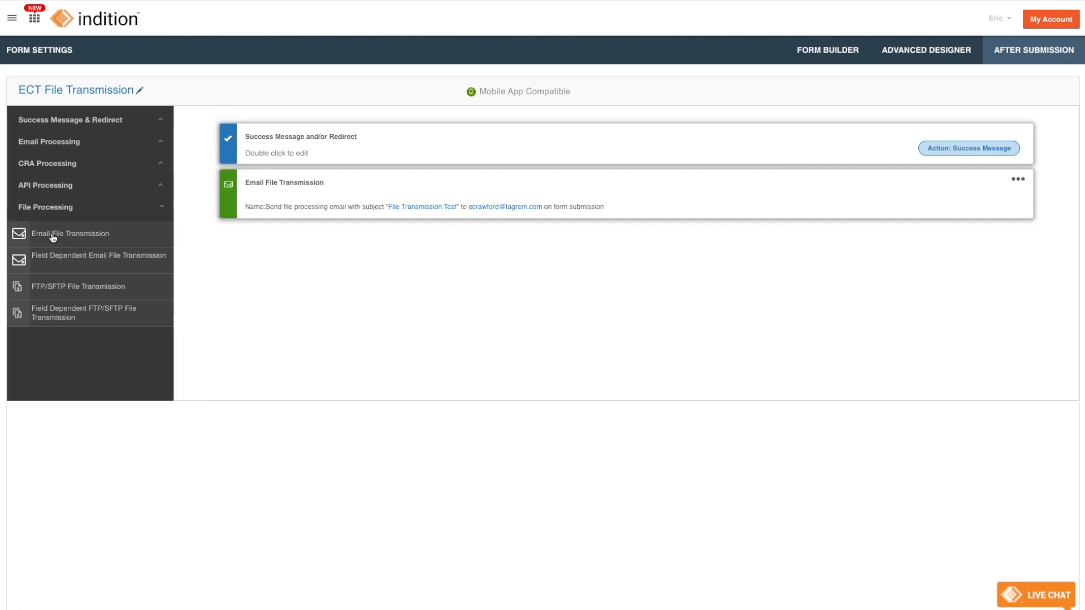
# Step: Add an Email File Transmission action to the form and bring up its settings
pyautogui.click(48, 236)
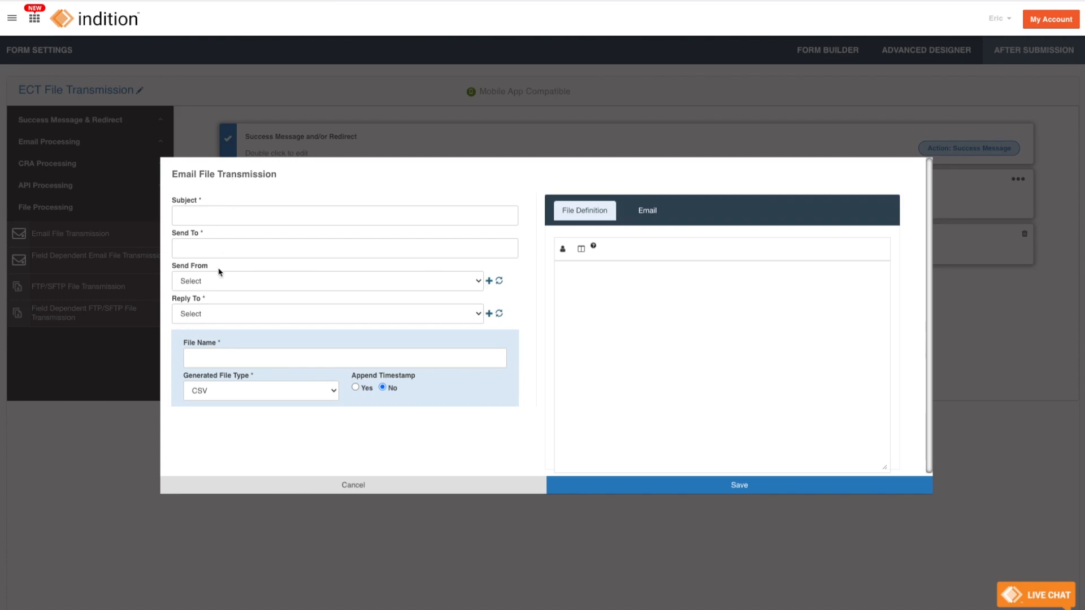
# Step: Name the attachment 'Submission from X Form', generate it as XLSX, and acknowledge the separator notice
pyautogui.click(227, 356)
pyautogui.write('Submissi')
pyautogui.write('on ')
pyautogui.write('from')
pyautogui.write(' X Form')
pyautogui.click(276, 395)
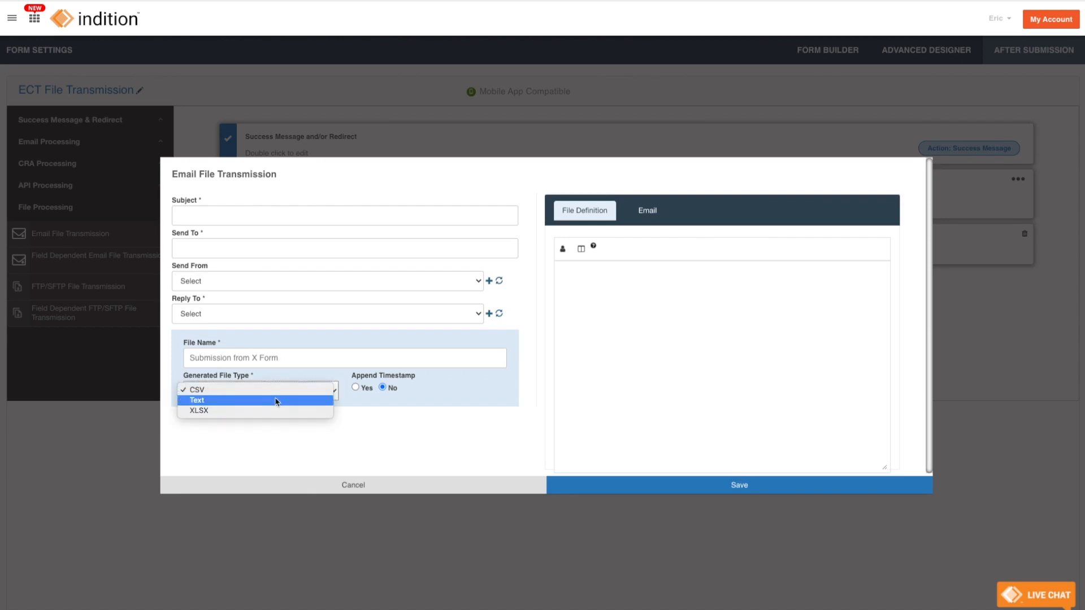
pyautogui.click(213, 412)
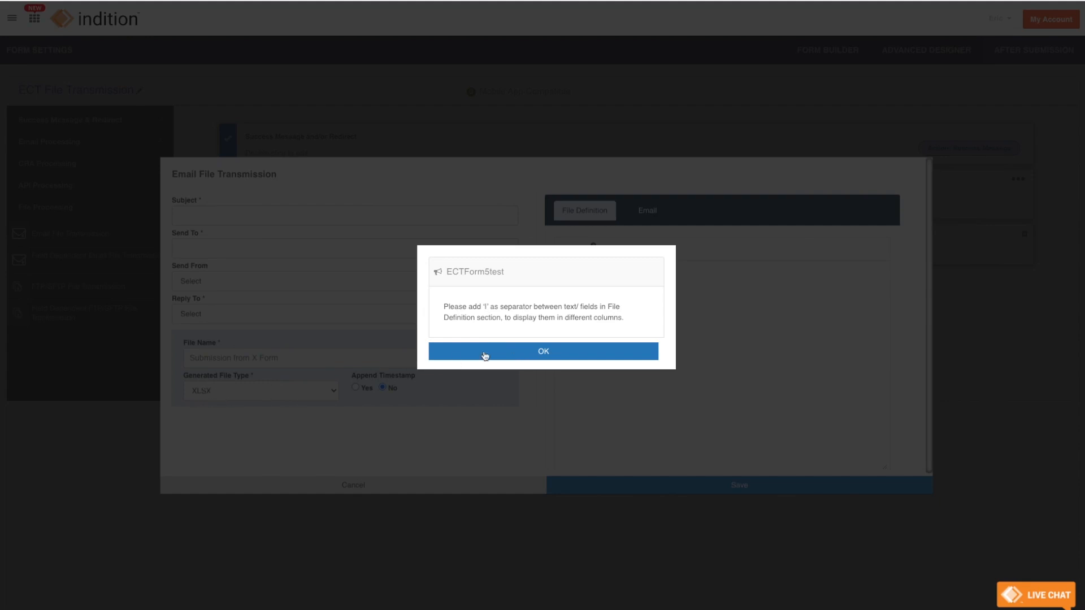
pyautogui.click(522, 352)
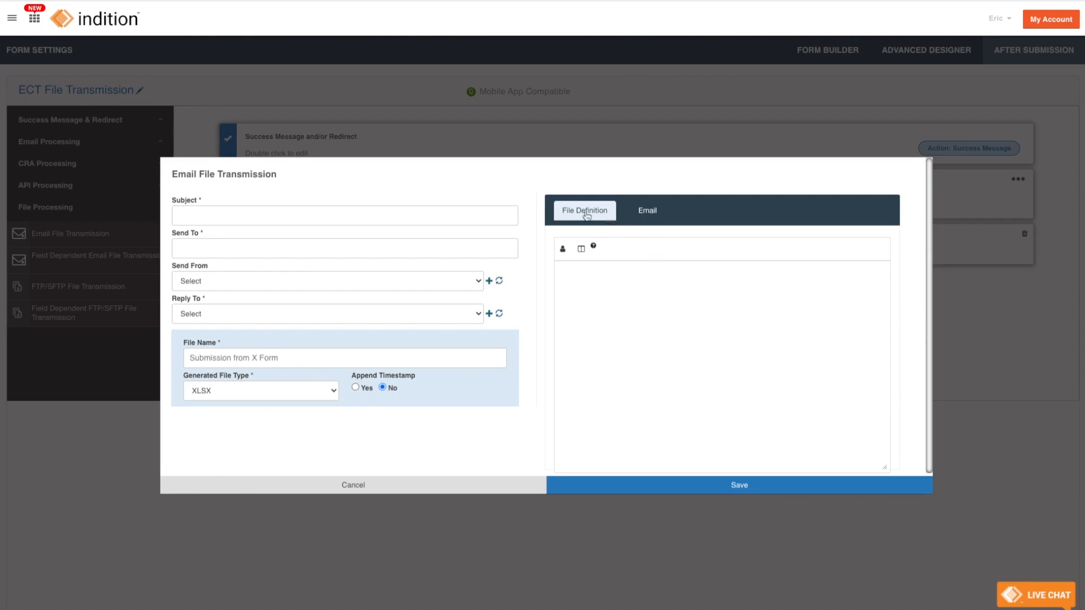
pyautogui.click(609, 332)
pyautogui.click(563, 249)
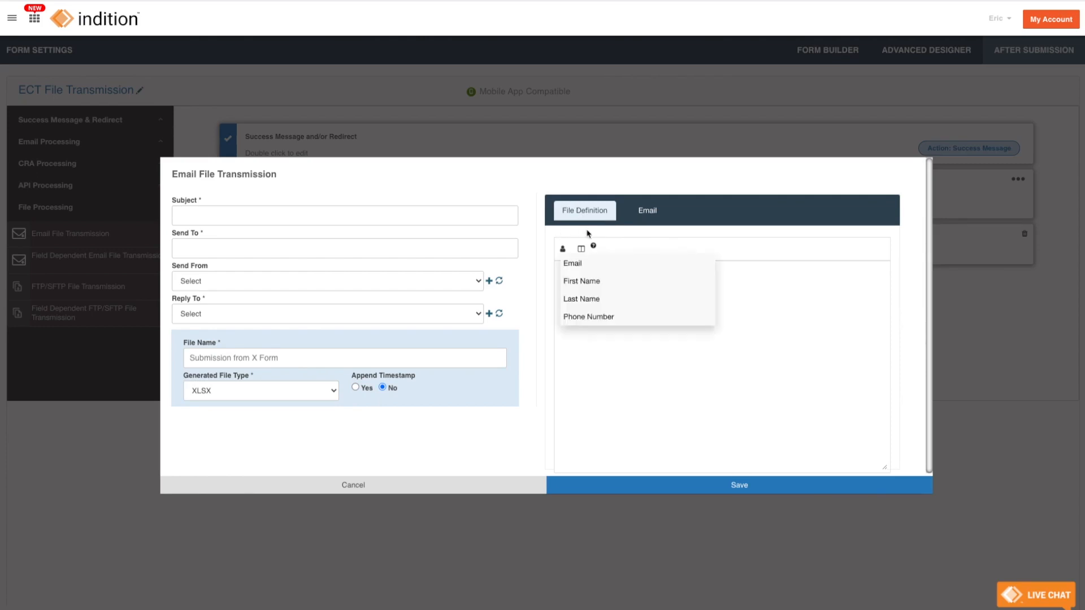
pyautogui.click(670, 334)
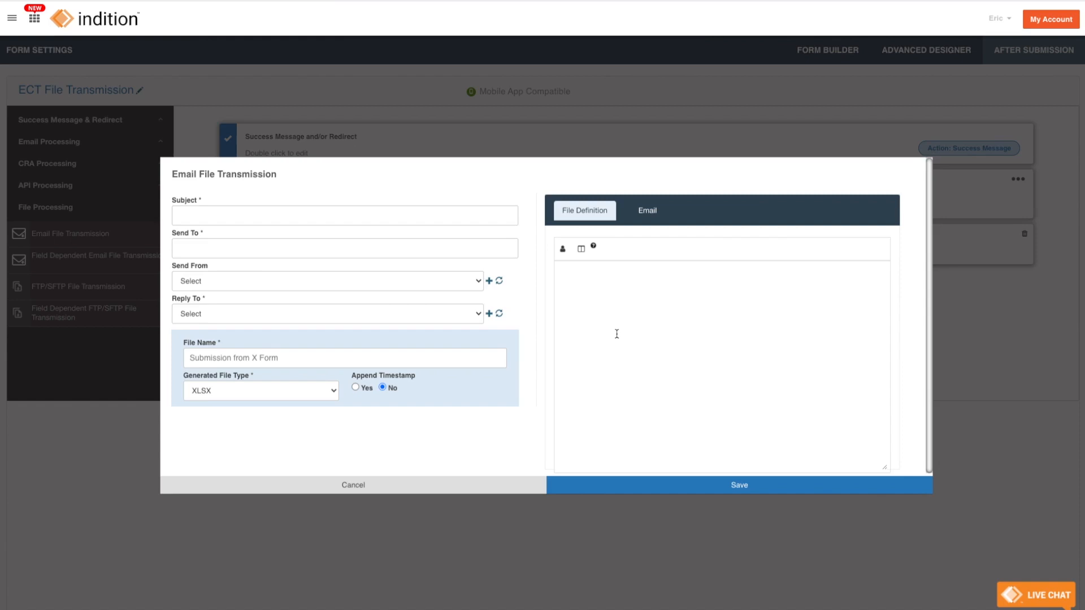
pyautogui.write('Fixed')
pyautogui.write(' Text')
pyautogui.click(635, 274)
pyautogui.moveTo(597, 270); pyautogui.dragTo(552, 268)
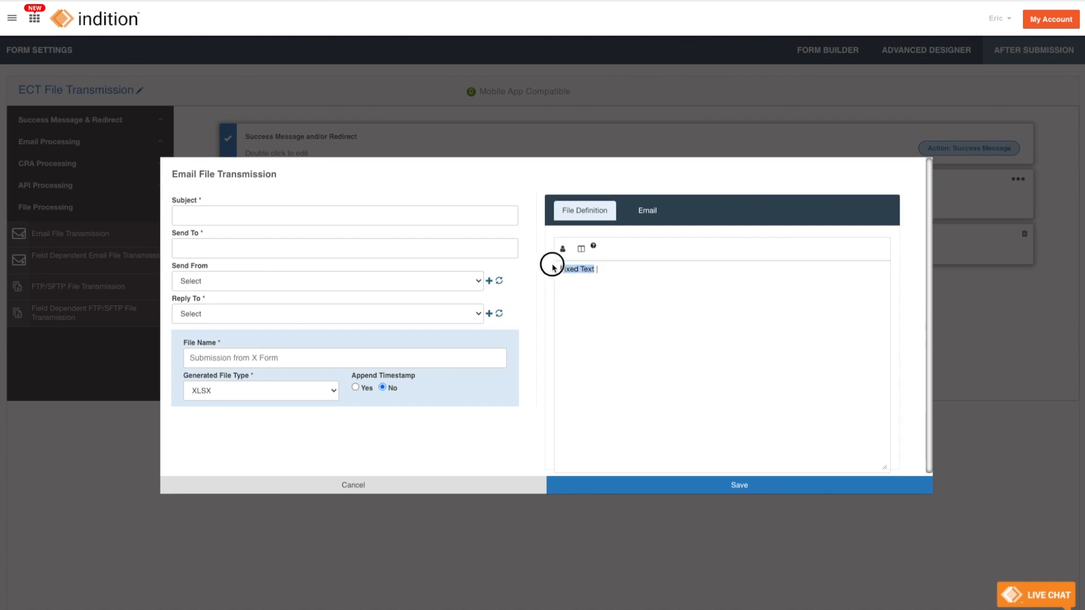
pyautogui.write('Column 1 |')
pyautogui.write(' Colu')
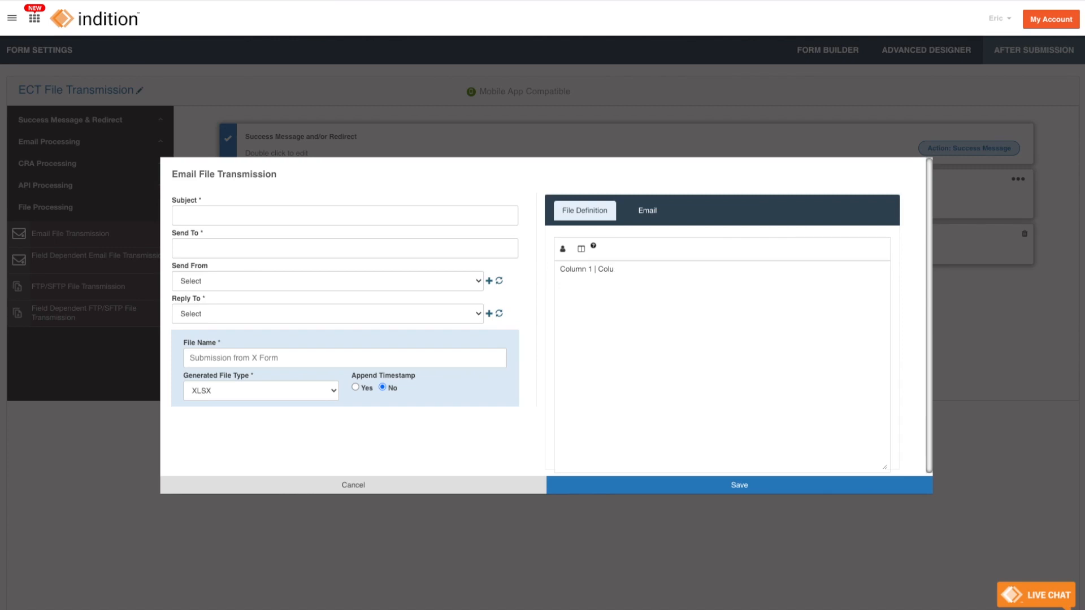
pyautogui.write('mn 2')
pyautogui.moveTo(592, 269)
pyautogui.mouseDown()
pyautogui.moveTo(562, 269)
pyautogui.moveTo(638, 269)
pyautogui.mouseUp()
pyautogui.click(637, 270)
pyautogui.tripleClick(634, 269)
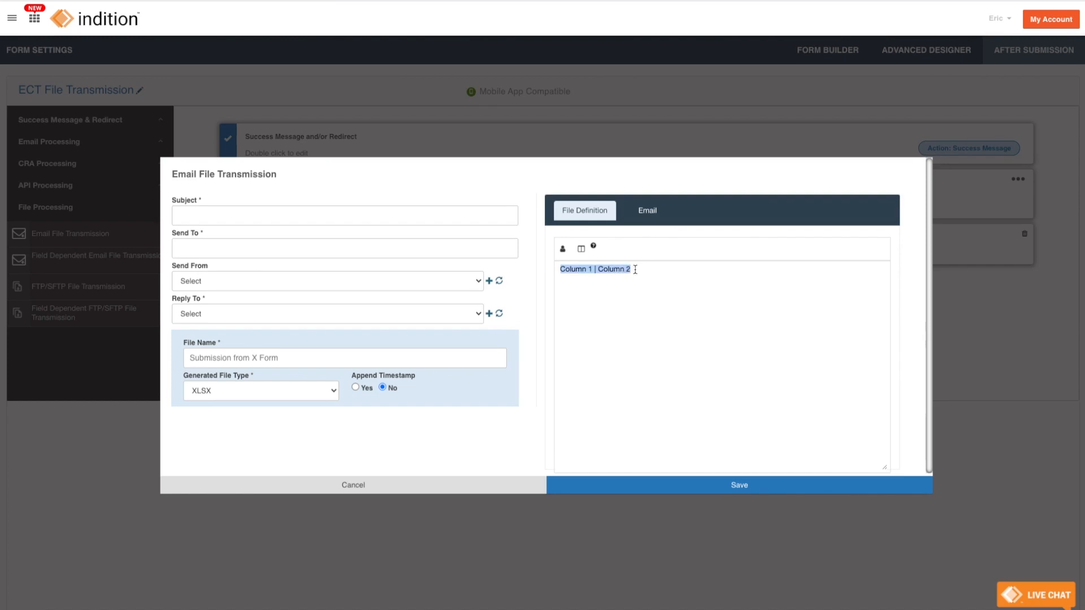
pyautogui.press('BackSpace')
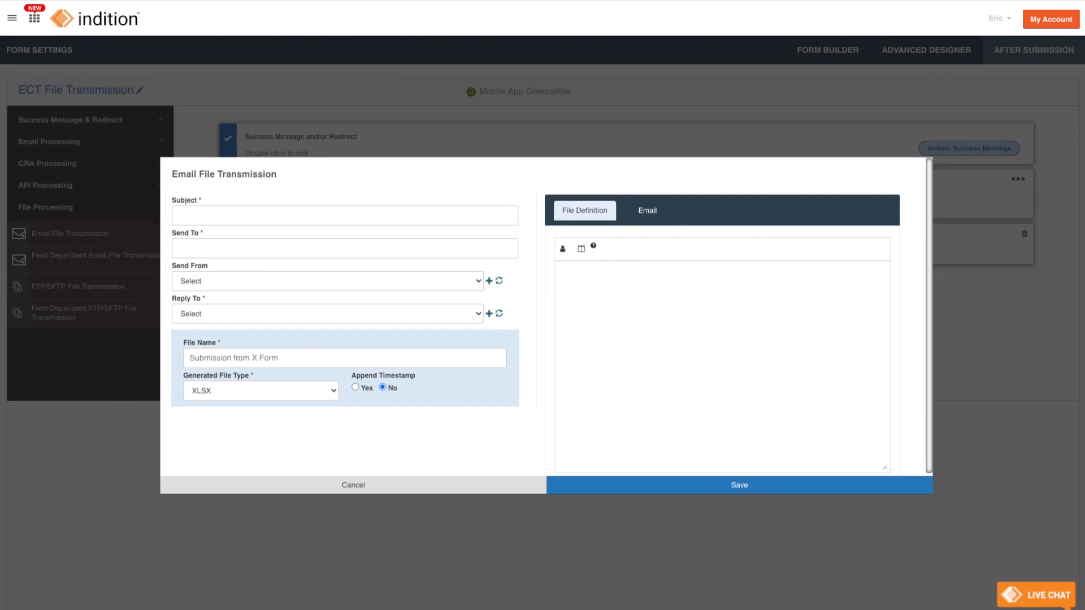
# Step: Insert First Name, Last Name, Email and Phone Number fields as the file definition columns
pyautogui.click(563, 248)
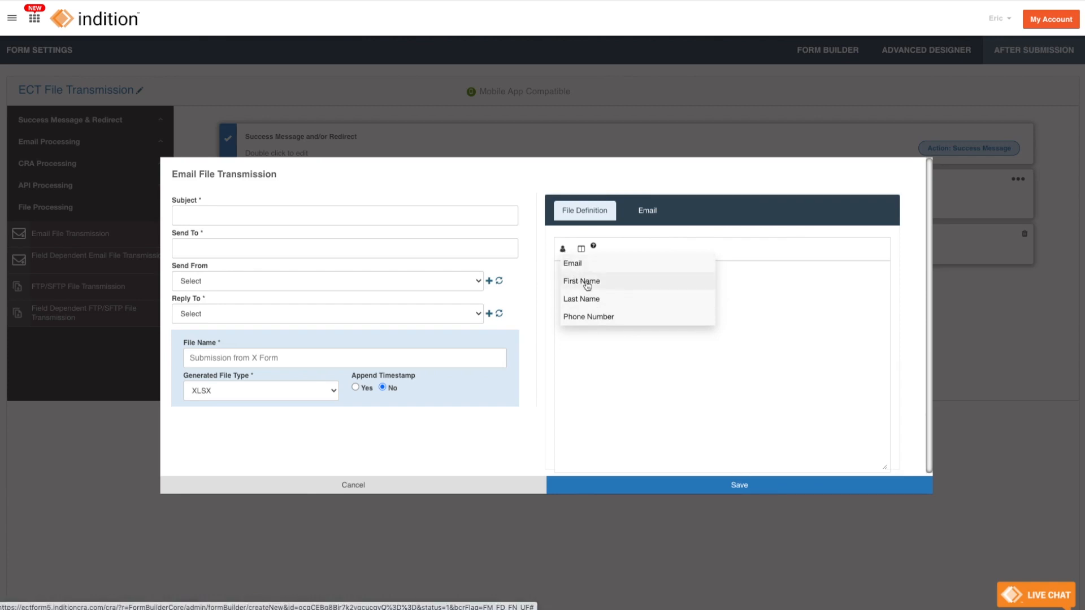
pyautogui.click(587, 285)
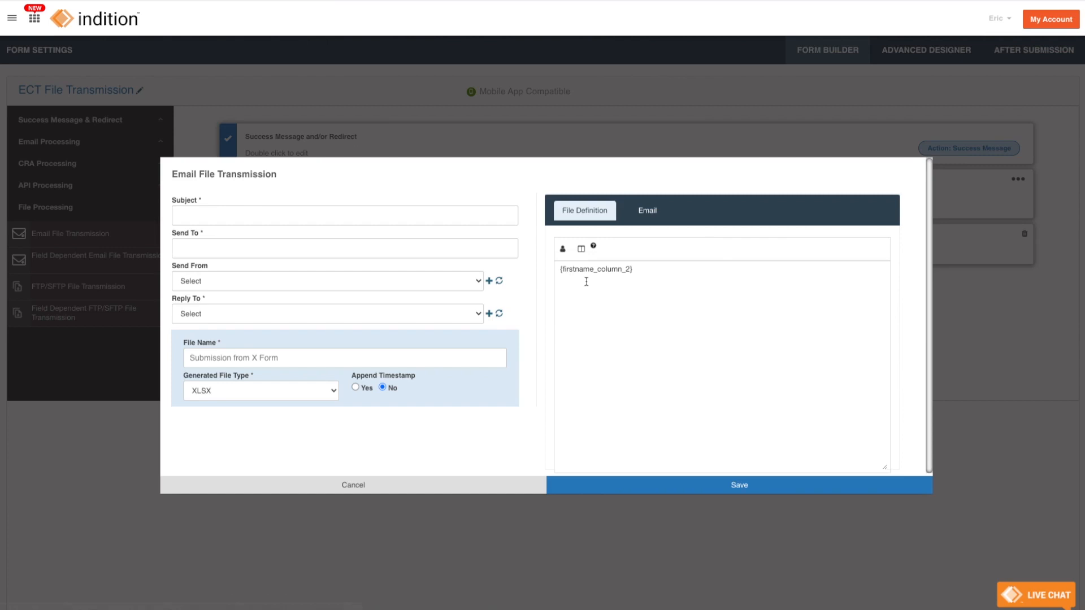
pyautogui.click(635, 274)
pyautogui.click(562, 248)
pyautogui.click(586, 297)
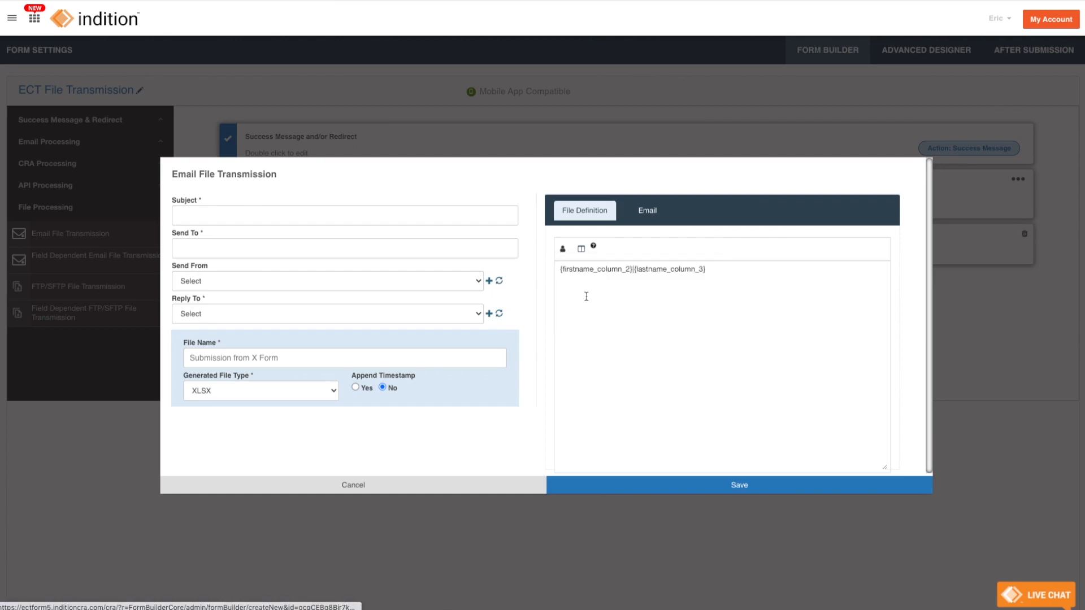
pyautogui.click(726, 270)
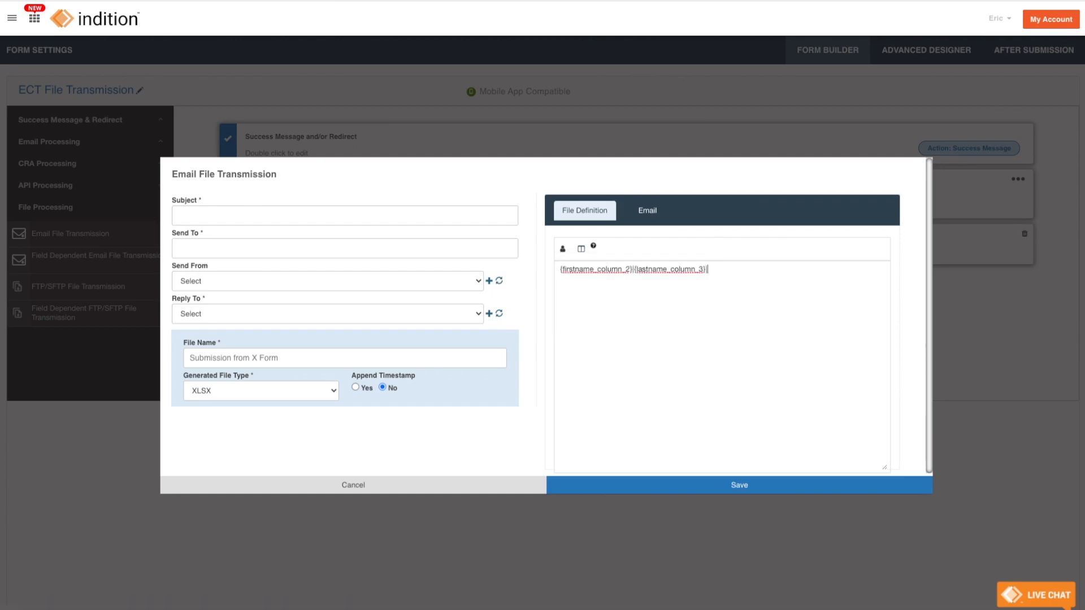
pyautogui.click(562, 249)
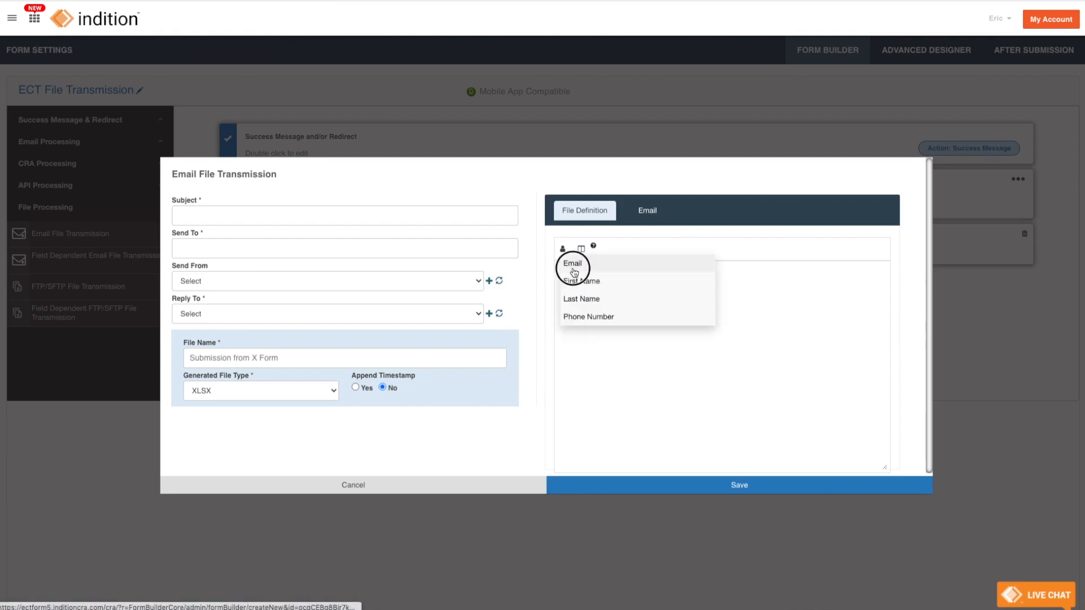
pyautogui.click(570, 261)
pyautogui.click(781, 269)
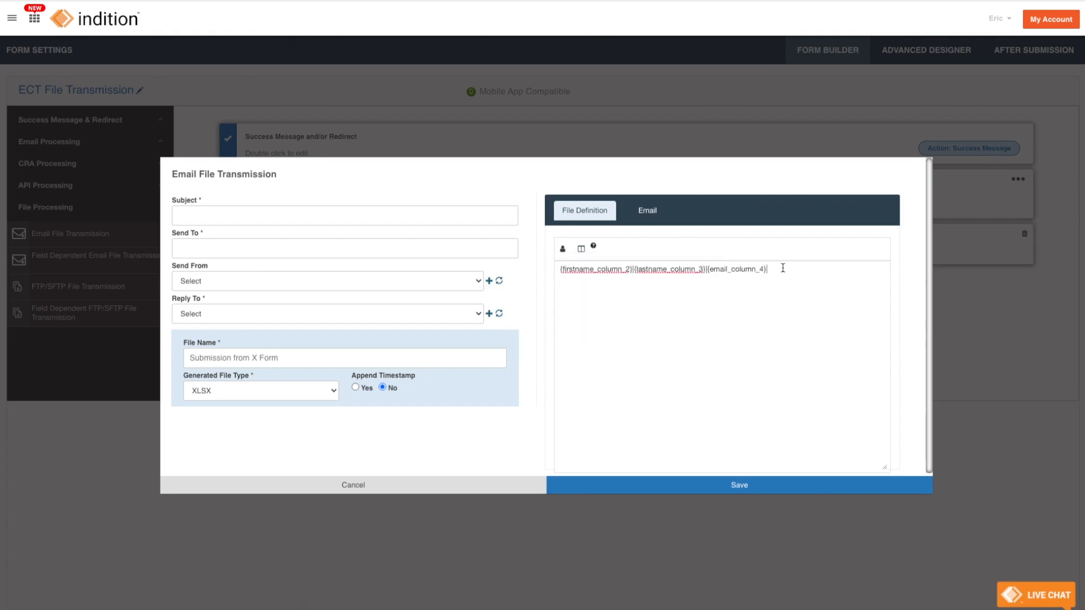
pyautogui.click(562, 248)
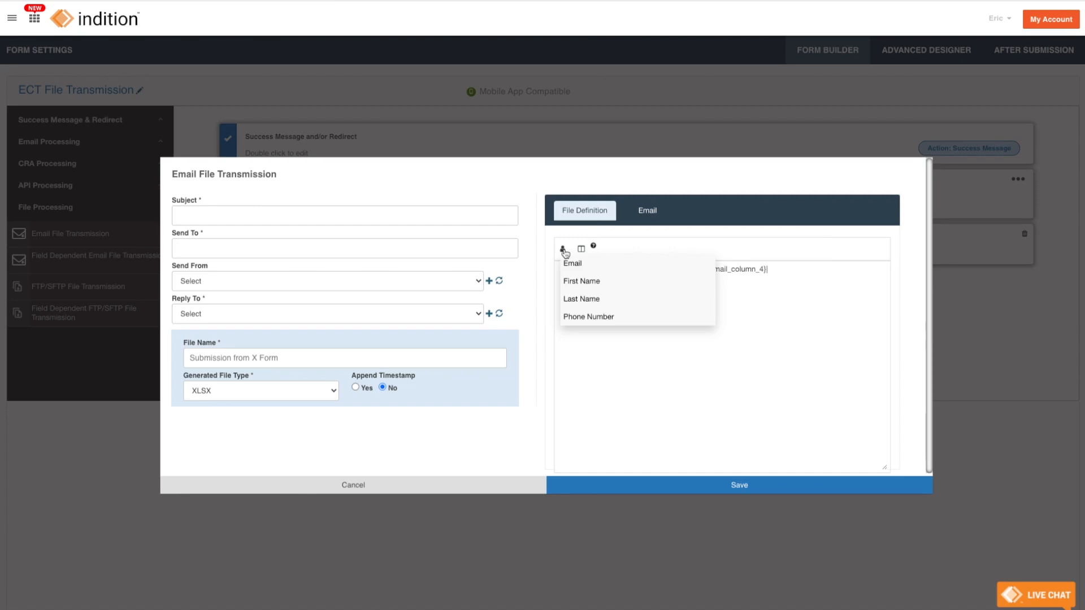
pyautogui.click(585, 317)
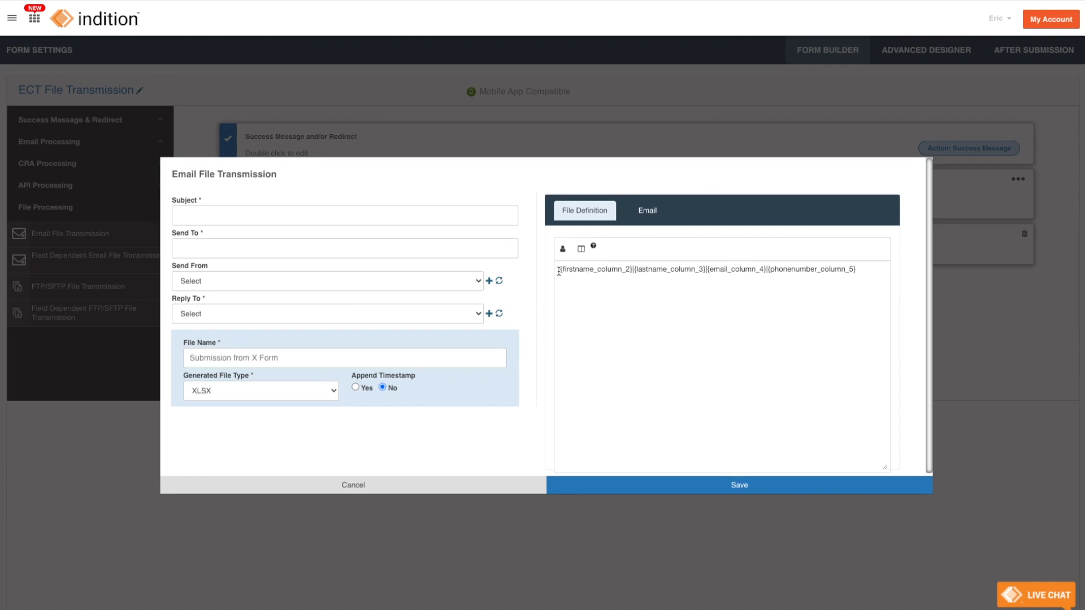
# Step: Review the Email body settings, then cancel and discard the new transmission action
pyautogui.click(646, 211)
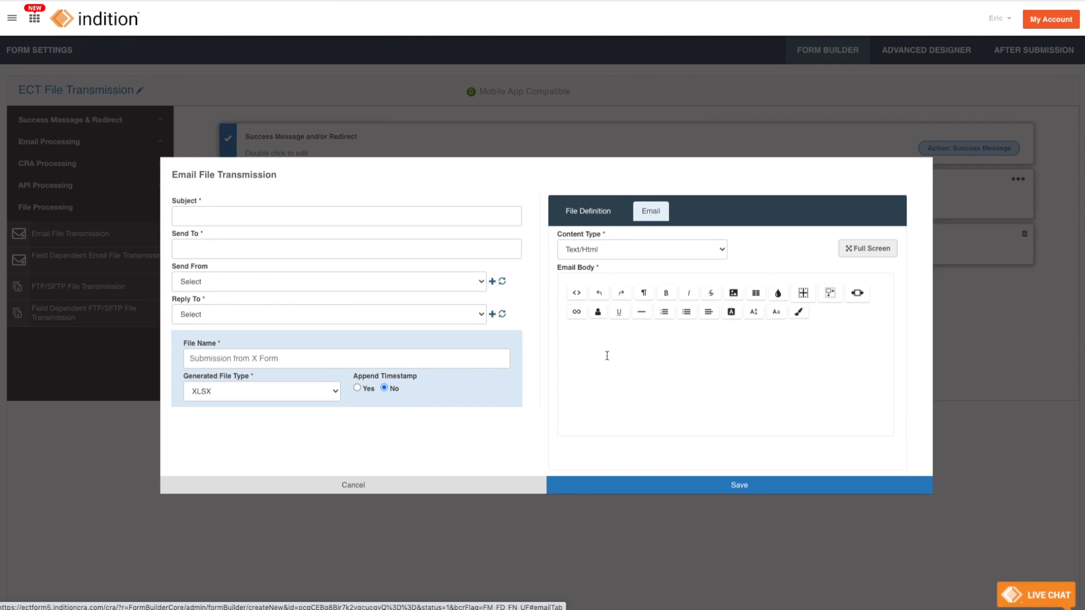
pyautogui.click(585, 212)
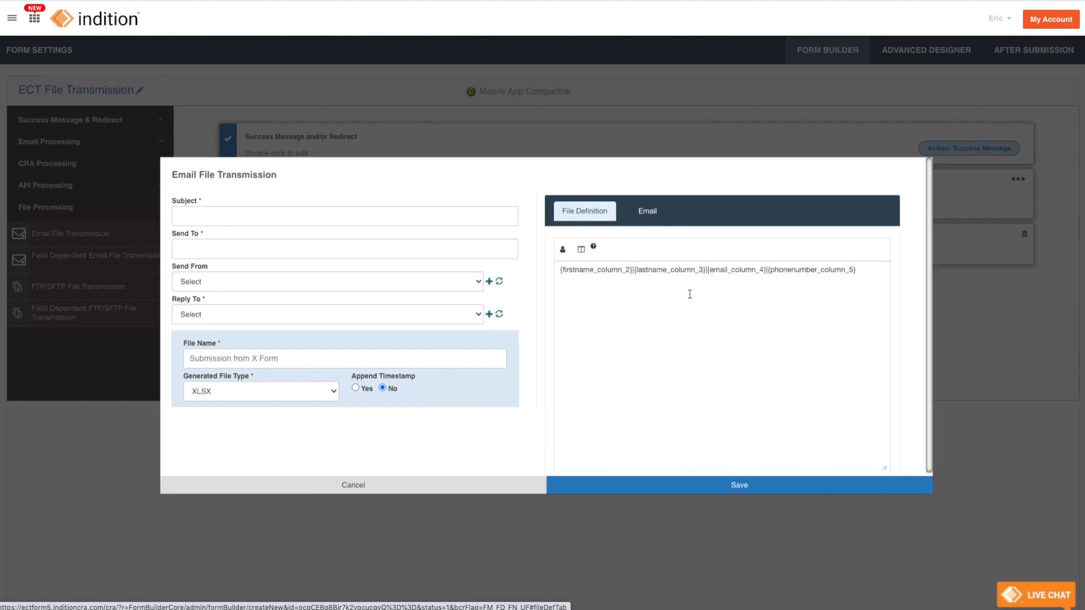
pyautogui.click(389, 489)
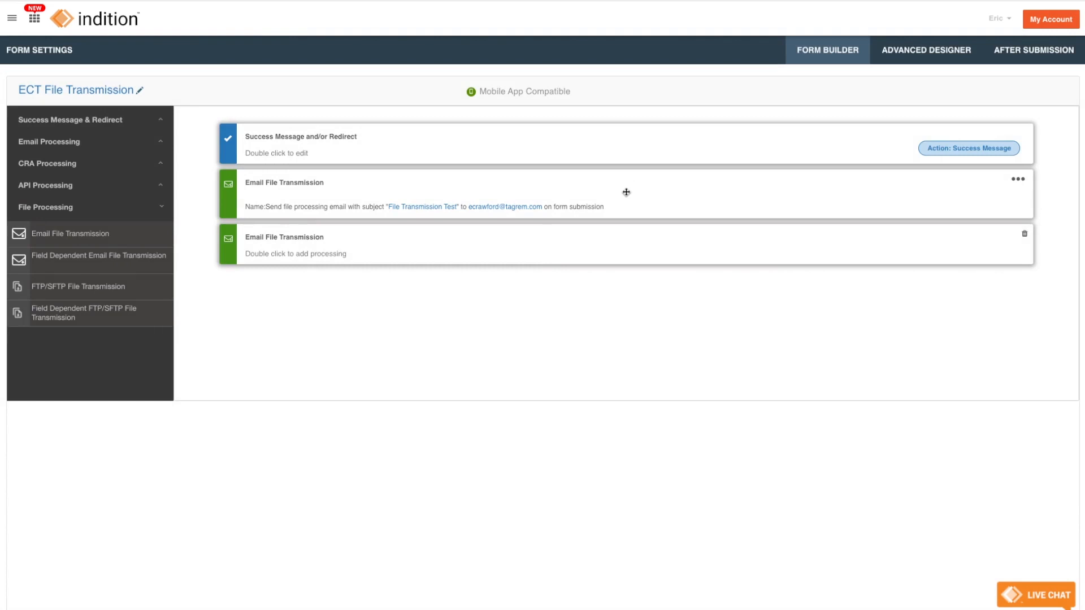
# Step: Review the existing Email File Transmission action and close it without changes
pyautogui.click(1017, 179)
pyautogui.click(970, 195)
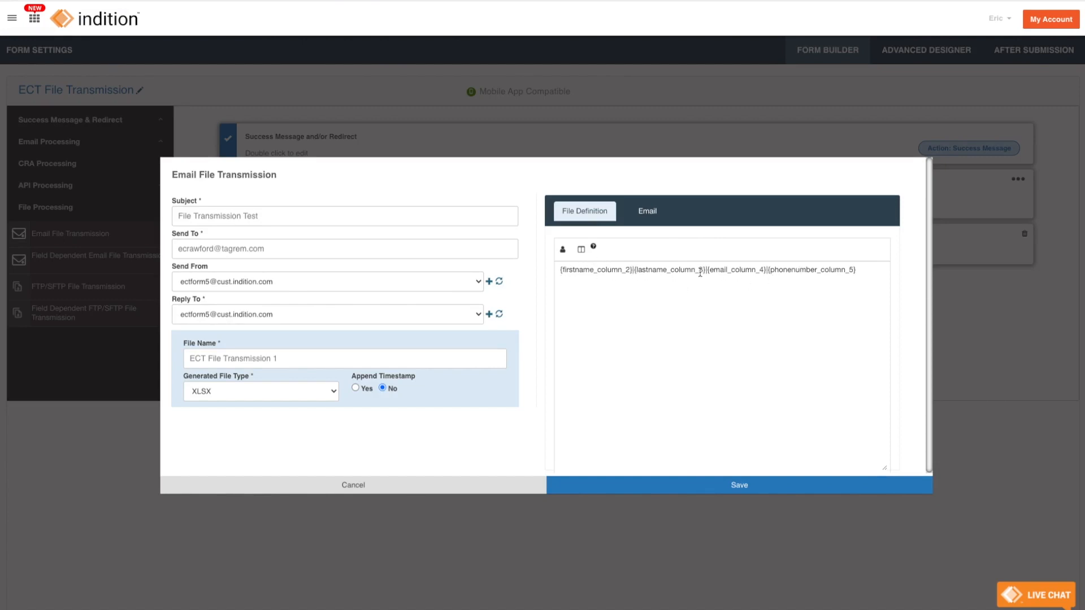
pyautogui.click(418, 490)
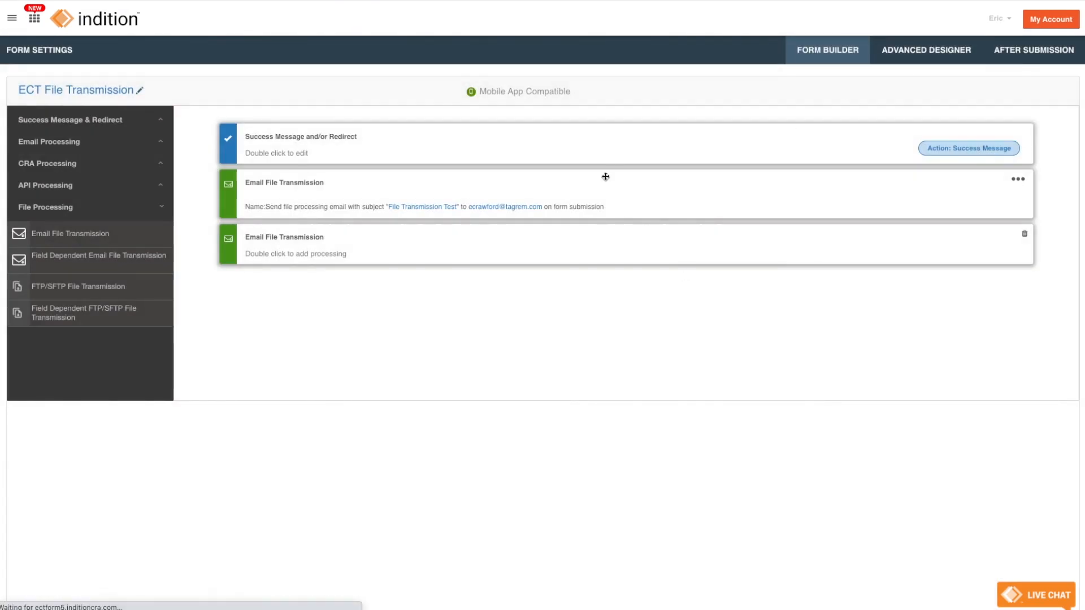
# Step: Preview the live ECT File Transmission form from the Default Design
pyautogui.click(890, 53)
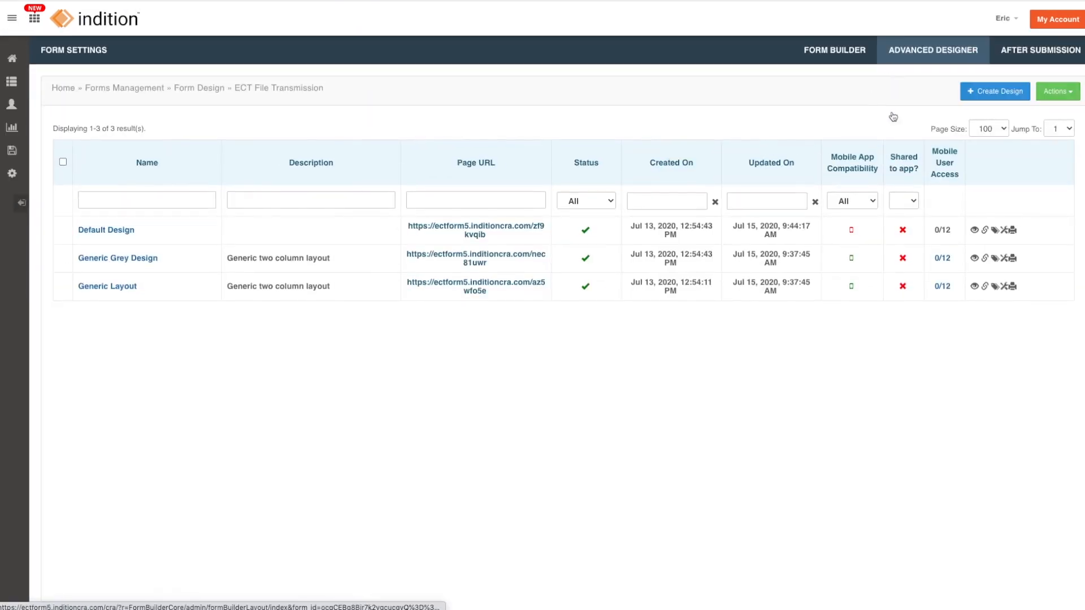
pyautogui.click(968, 230)
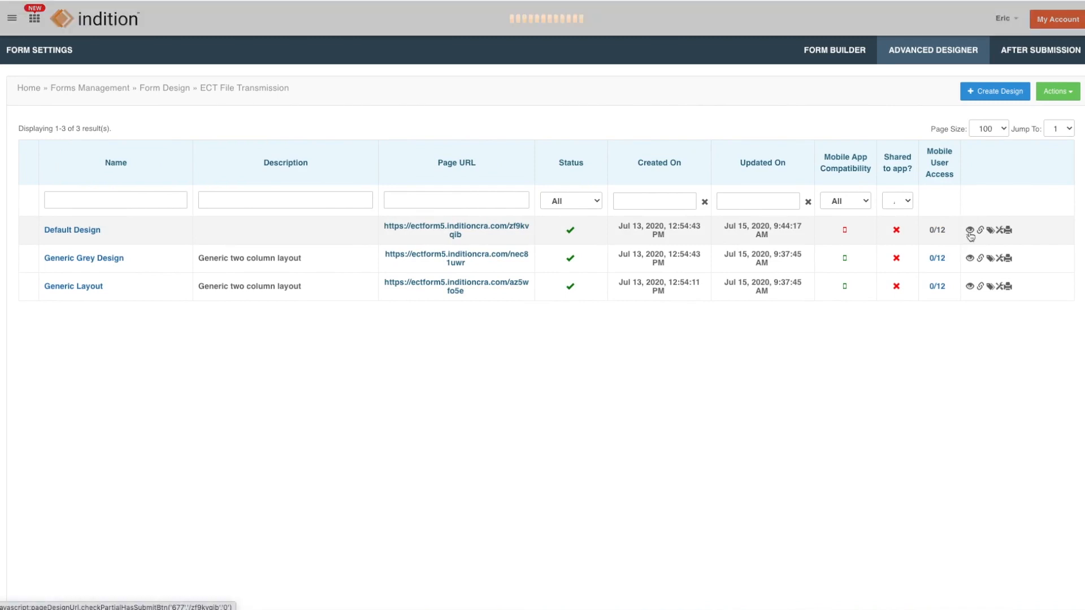
# Step: Fill in first name, last name, email and phone number and confirm the reCAPTCHA
pyautogui.click(177, 53)
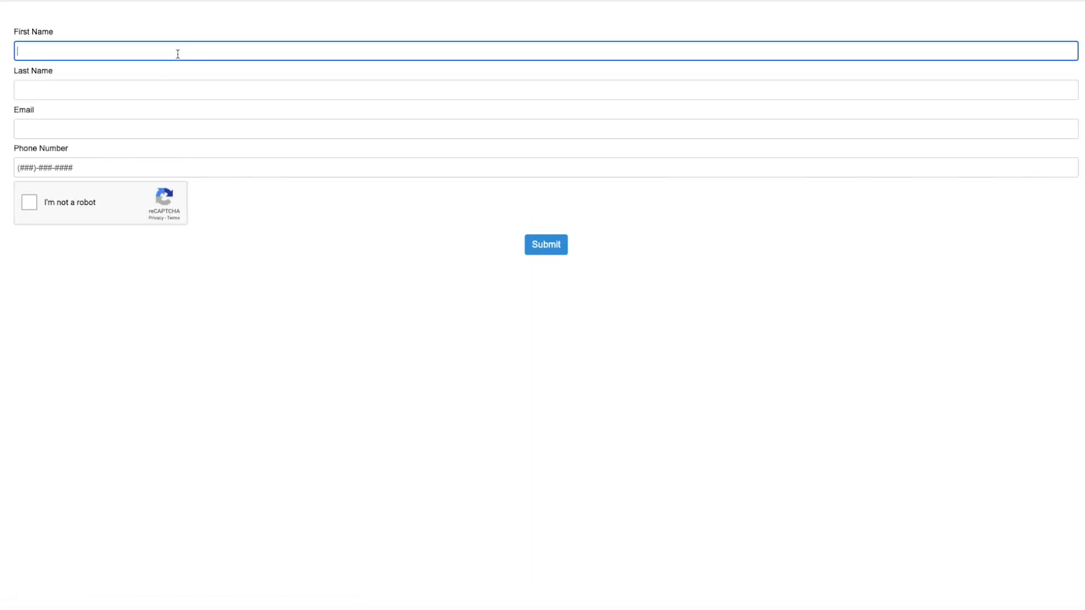
pyautogui.press('Tab')
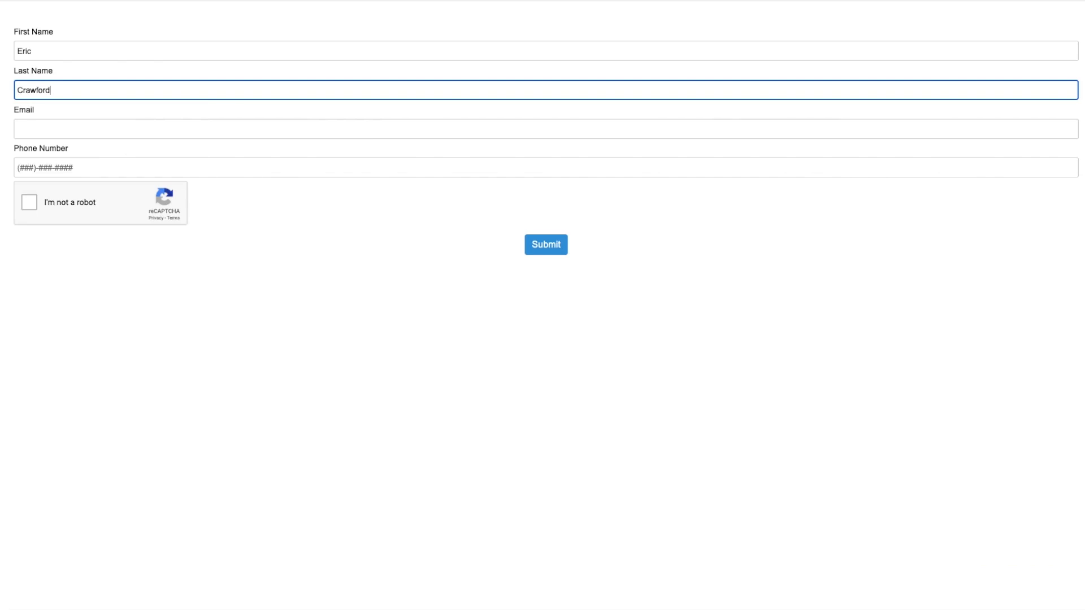
pyautogui.press('Tab')
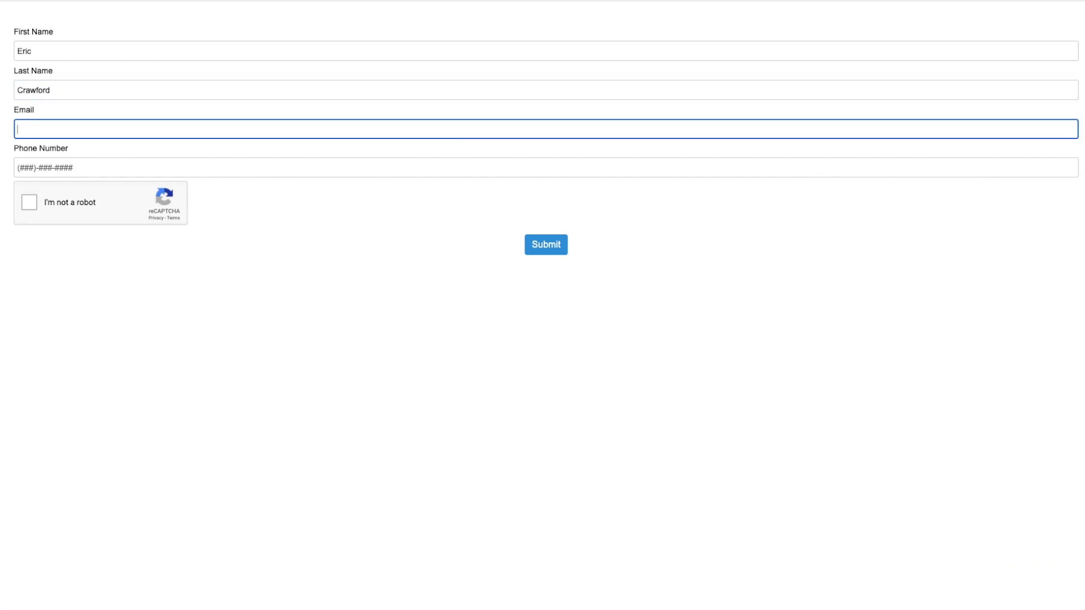
pyautogui.press('Tab')
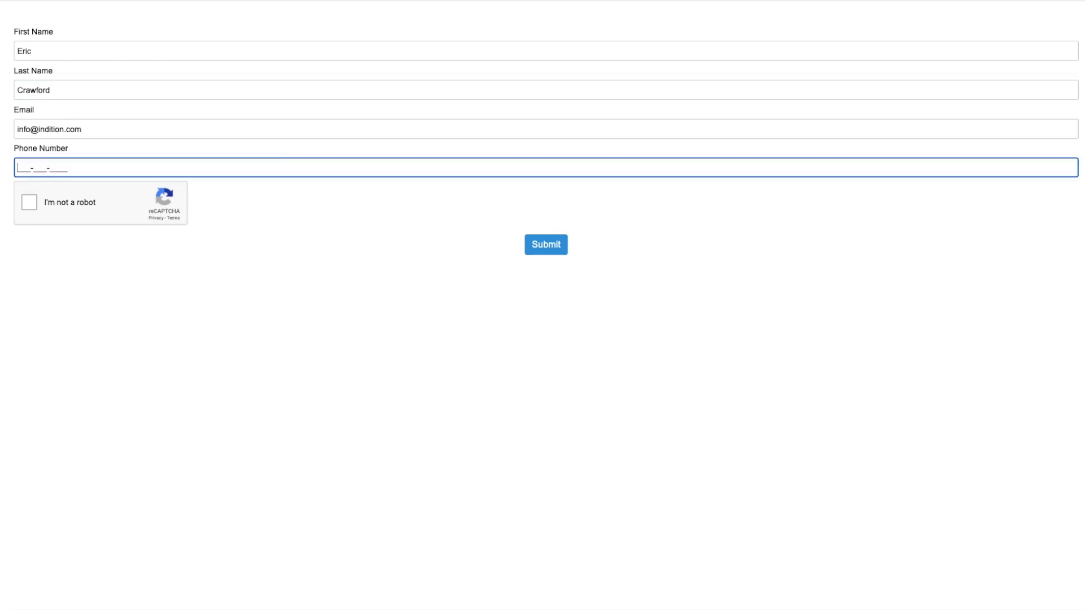
pyautogui.write('555-55')
pyautogui.write('5-5555')
pyautogui.click(29, 203)
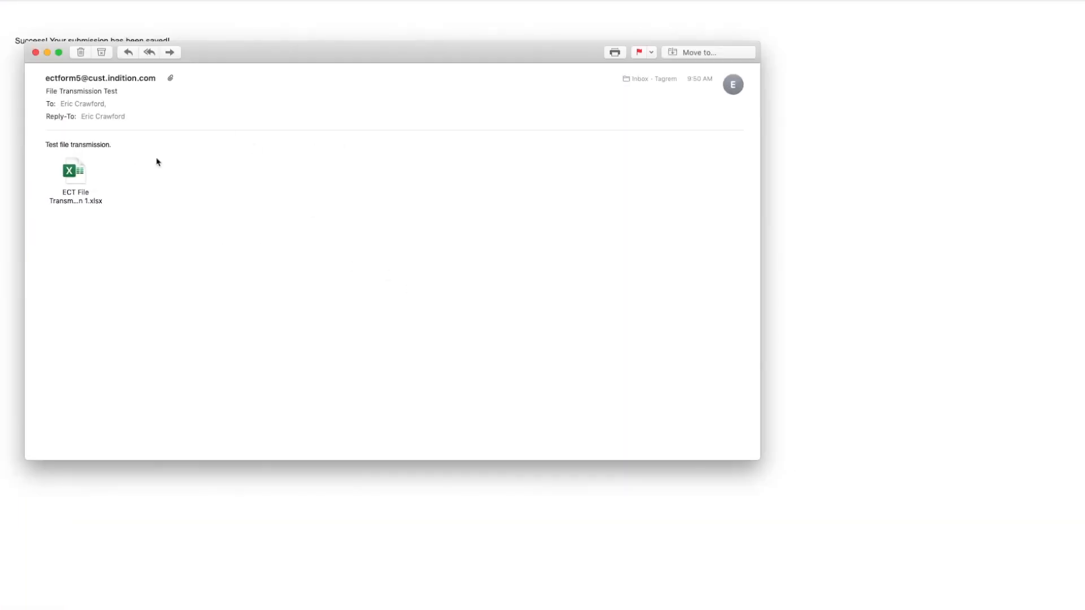
# Step: Open the email's XLSX attachment in Excel and bring the workbook into view
pyautogui.doubleClick(78, 183)
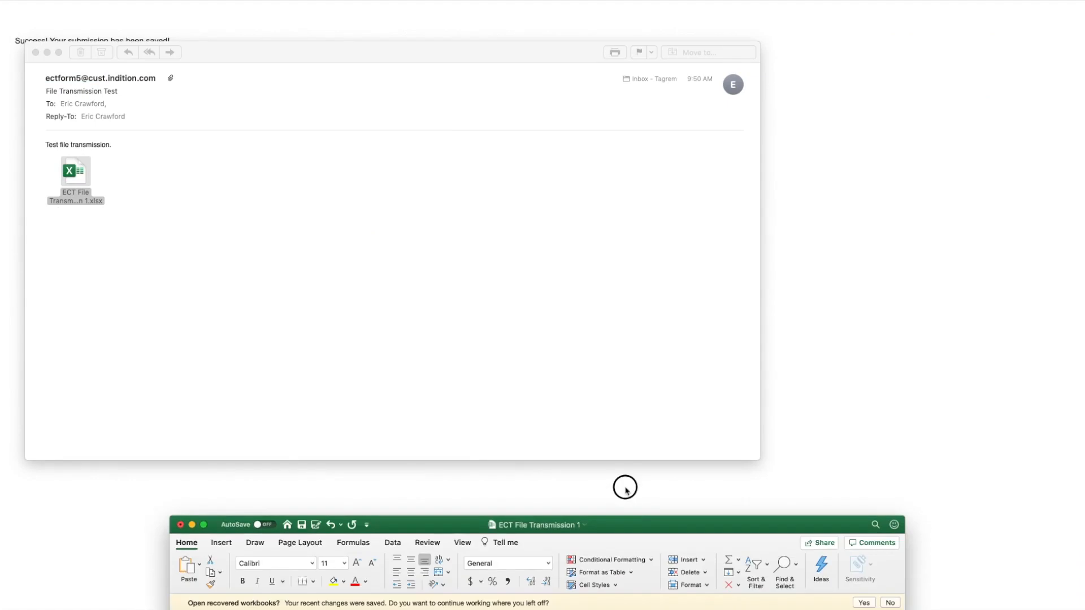
pyautogui.moveTo(627, 523); pyautogui.dragTo(485, 57)
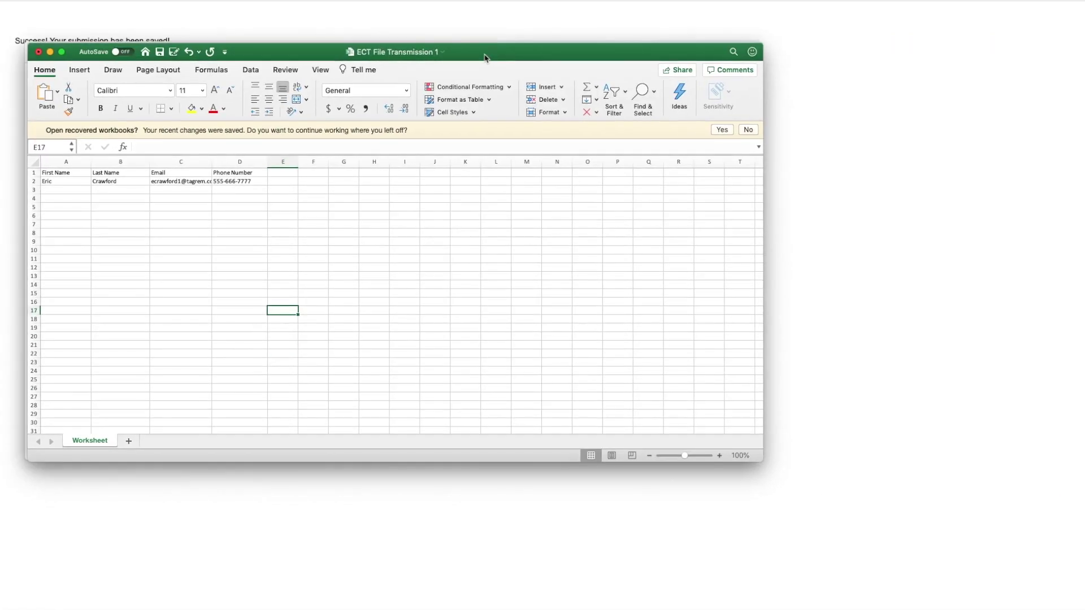
# Step: Widen the Email column and check the first name, last name, email and phone values in row 2
pyautogui.click(453, 301)
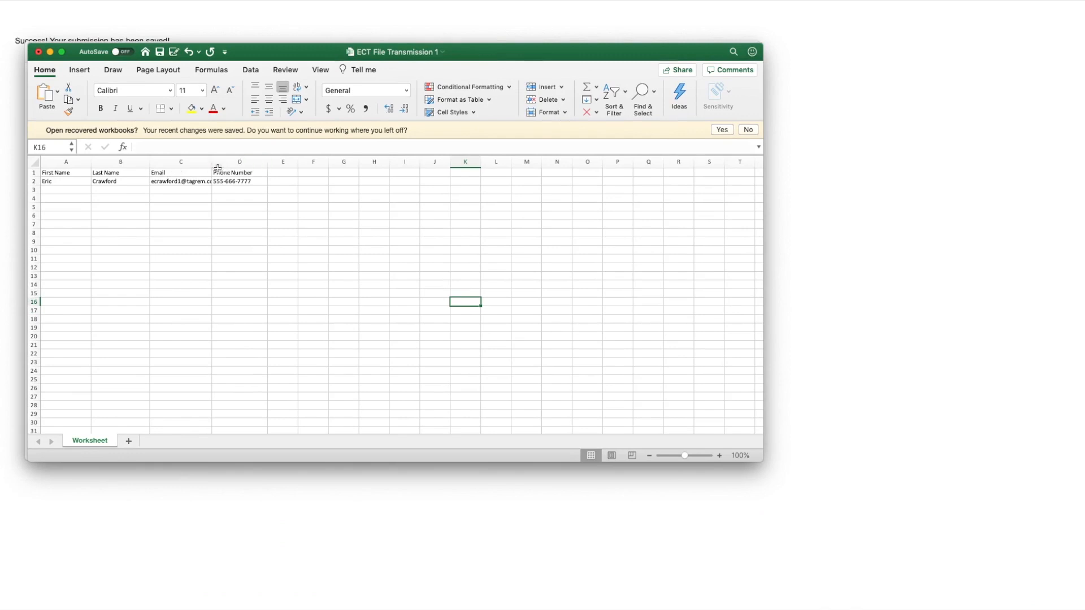
pyautogui.moveTo(212, 163); pyautogui.dragTo(242, 163)
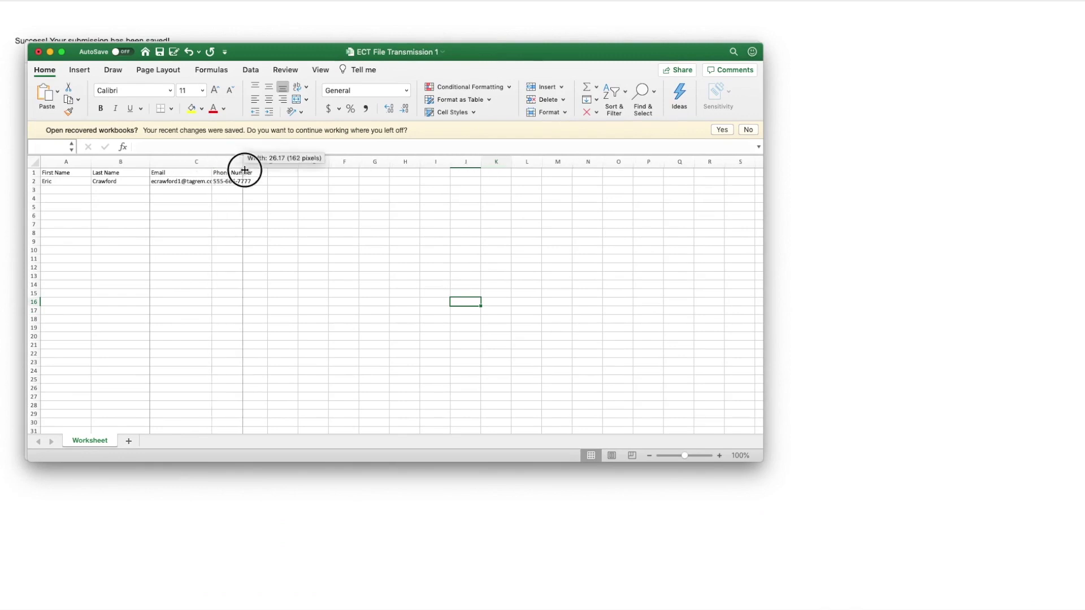
pyautogui.click(56, 183)
pyautogui.click(107, 182)
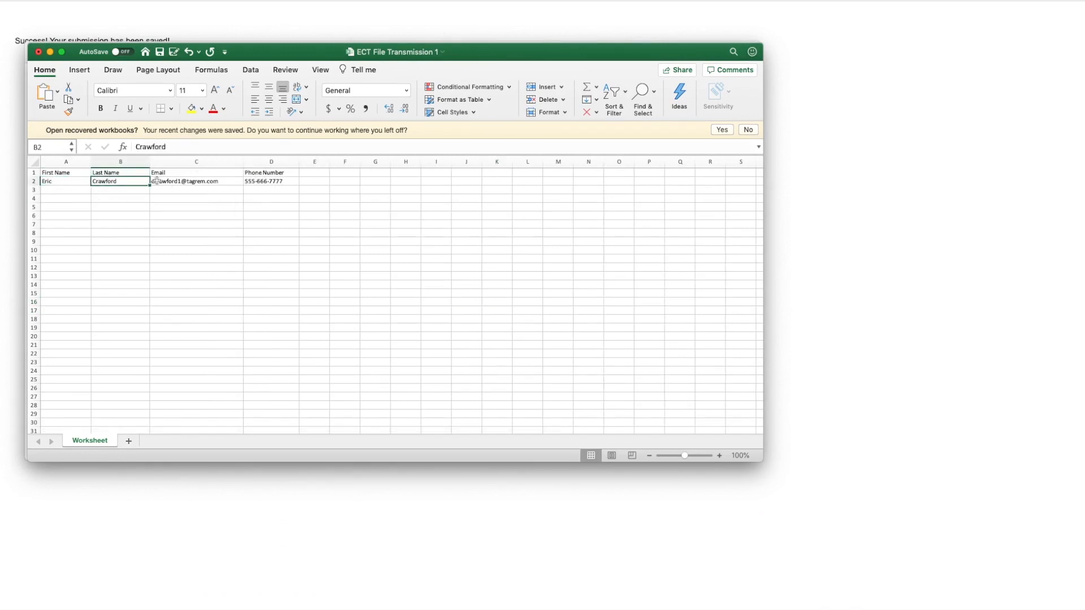
pyautogui.click(174, 181)
pyautogui.click(268, 180)
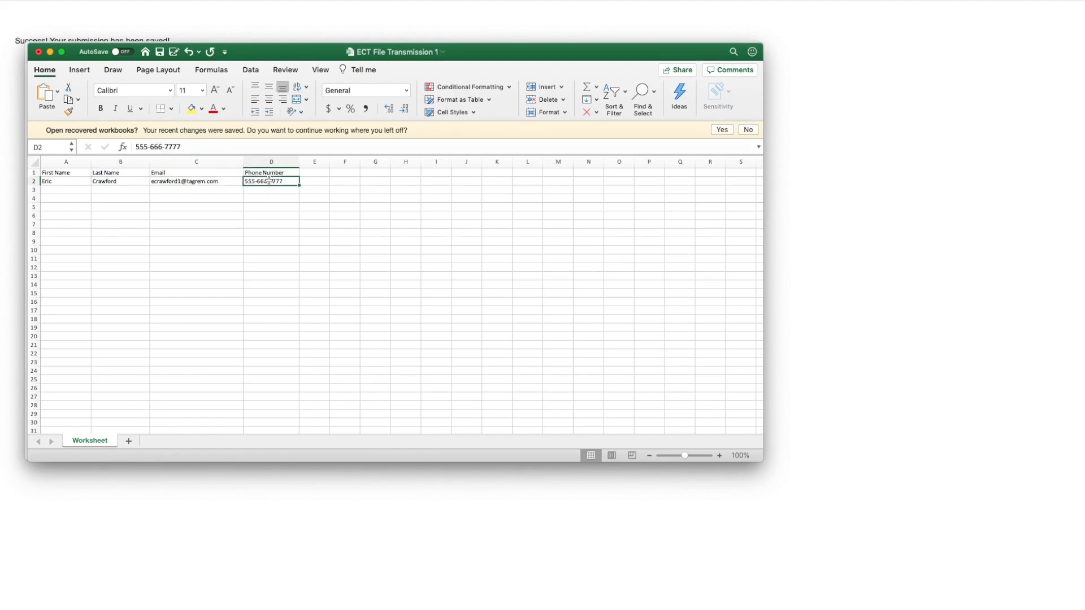